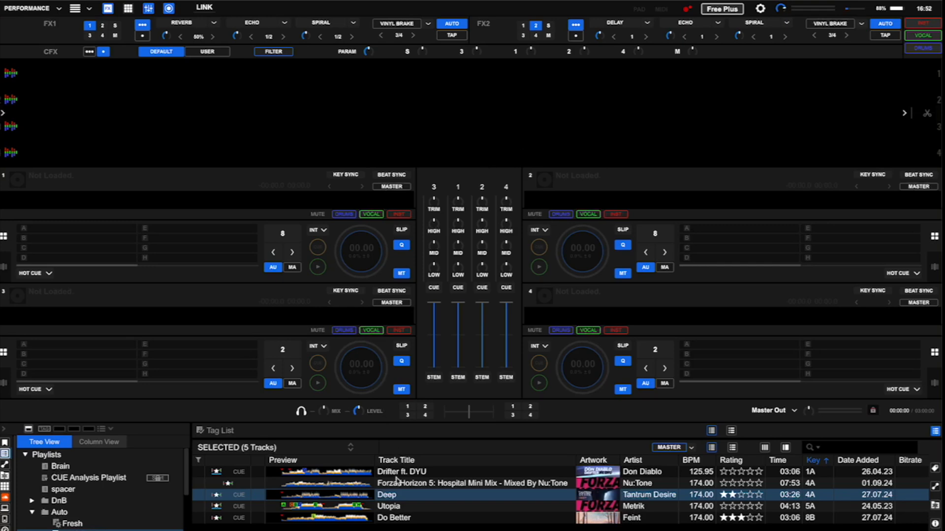
# Load the track Deep onto deck 1 and set hot cue D at about 0:46 into the track.
pyautogui.moveTo(386, 497); pyautogui.dragTo(389, 81)
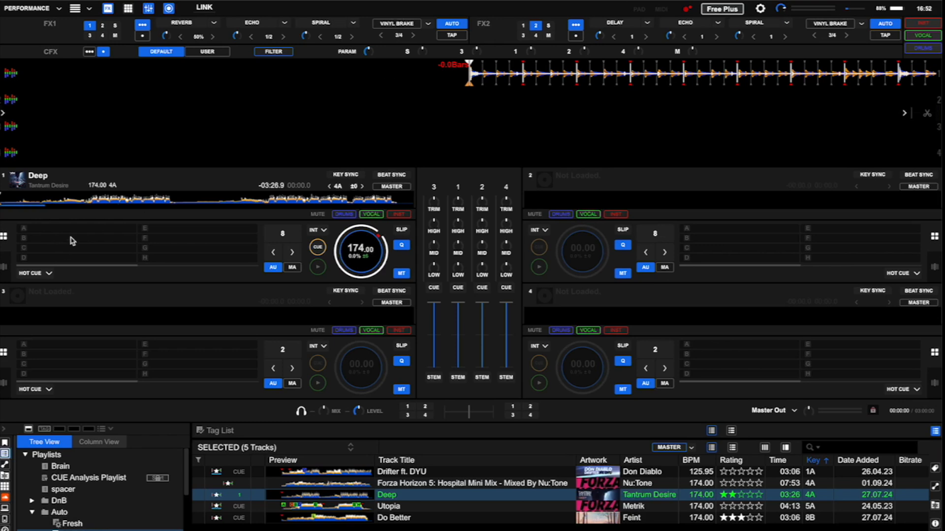
pyautogui.click(86, 203)
pyautogui.moveTo(679, 82); pyautogui.dragTo(569, 79)
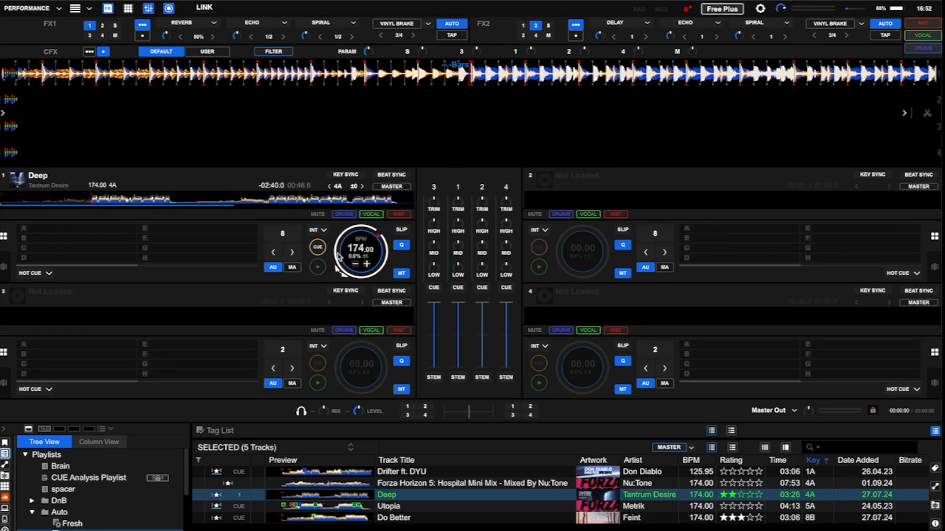
pyautogui.click(320, 249)
pyautogui.click(93, 258)
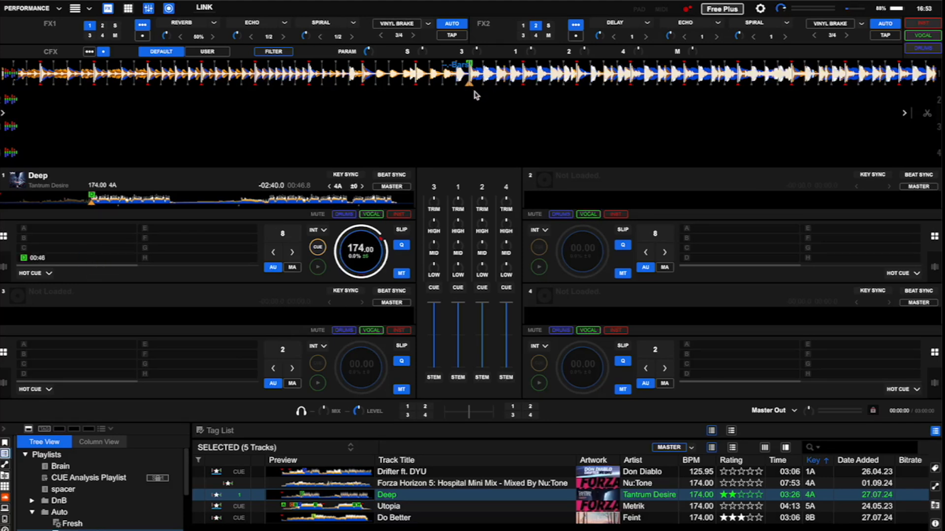
pyautogui.click(85, 259)
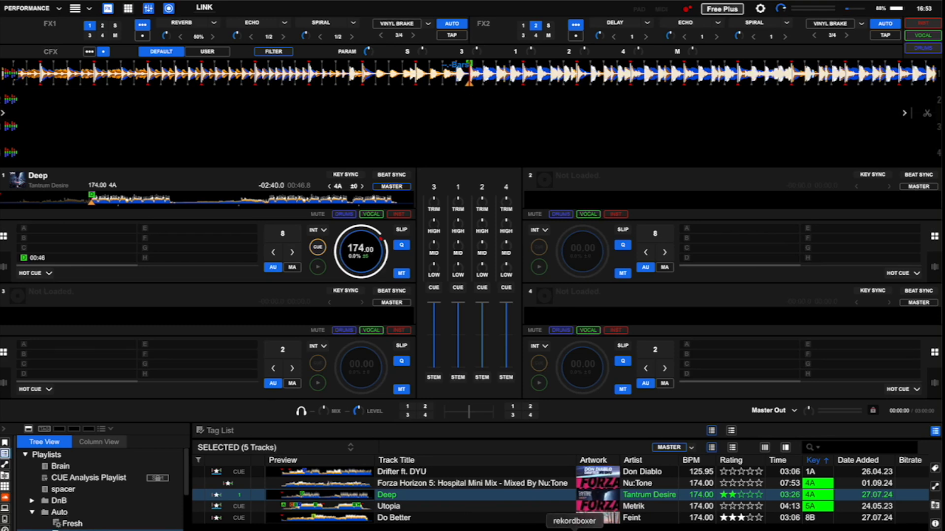
# Switch to the RekordBoxer web app and inspect the Deep track's waveform and cues.
pyautogui.click(573, 529)
pyautogui.moveTo(644, 135); pyautogui.dragTo(675, 89)
pyautogui.click(662, 134)
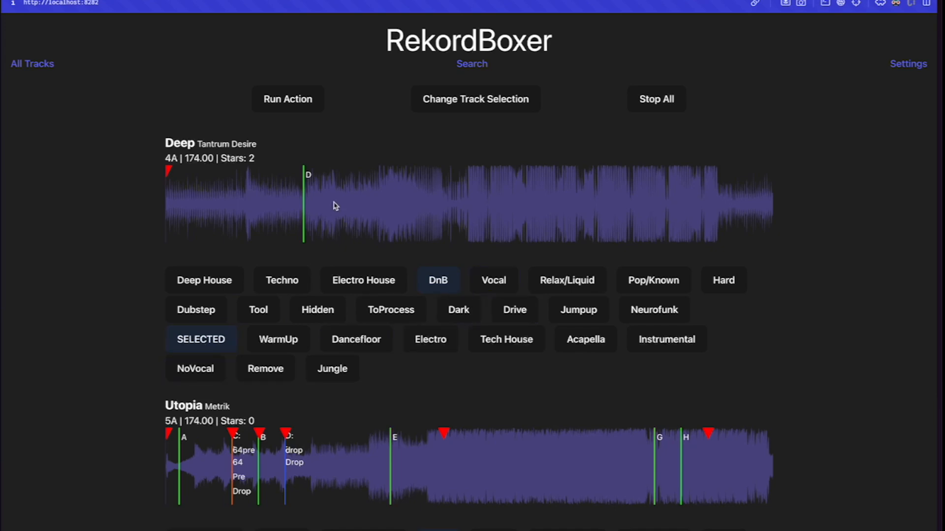
pyautogui.click(348, 199)
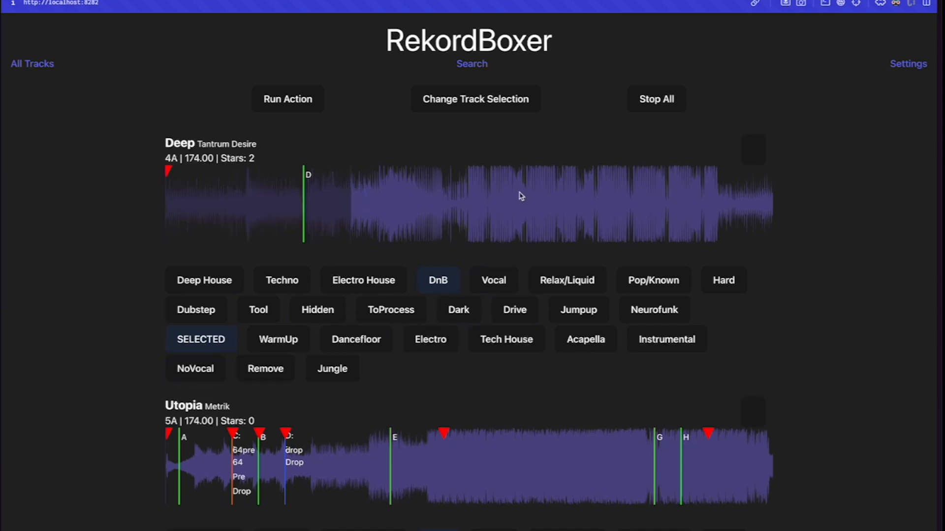
pyautogui.click(749, 158)
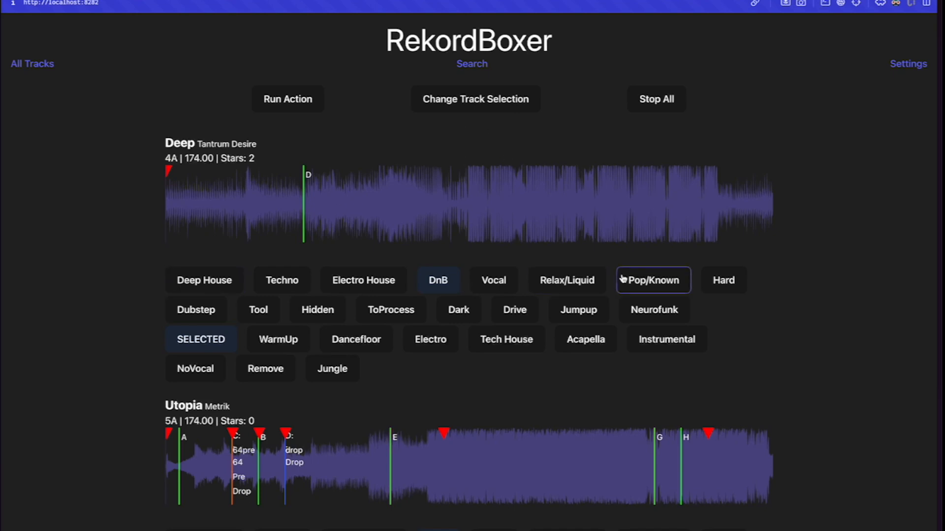
# Create a new action in Settings and name it Drop and PreDrop.
pyautogui.click(909, 67)
pyautogui.click(207, 100)
pyautogui.click(185, 136)
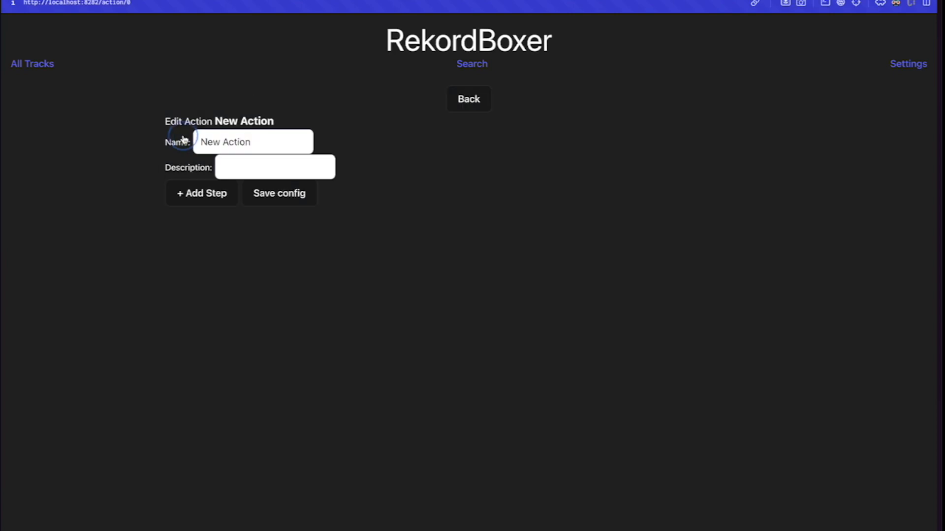
pyautogui.moveTo(258, 142); pyautogui.dragTo(165, 142)
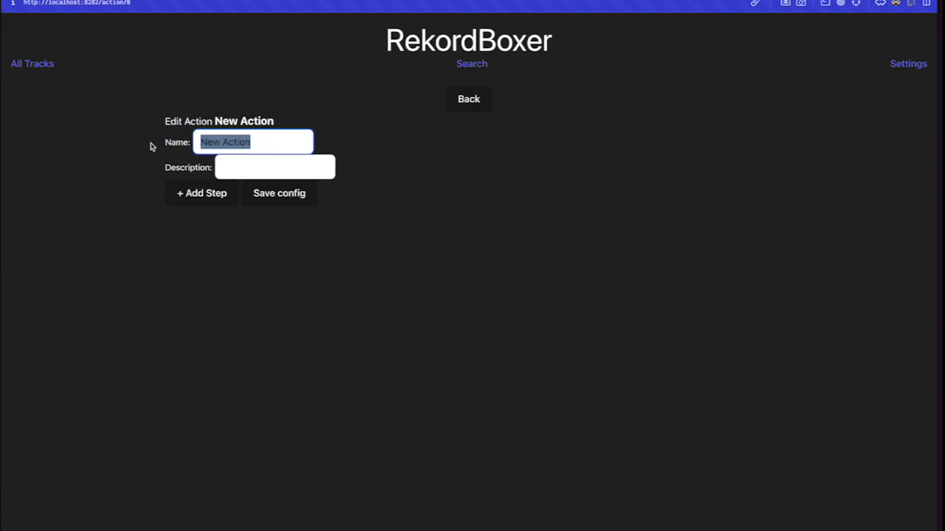
pyautogui.write('Label')
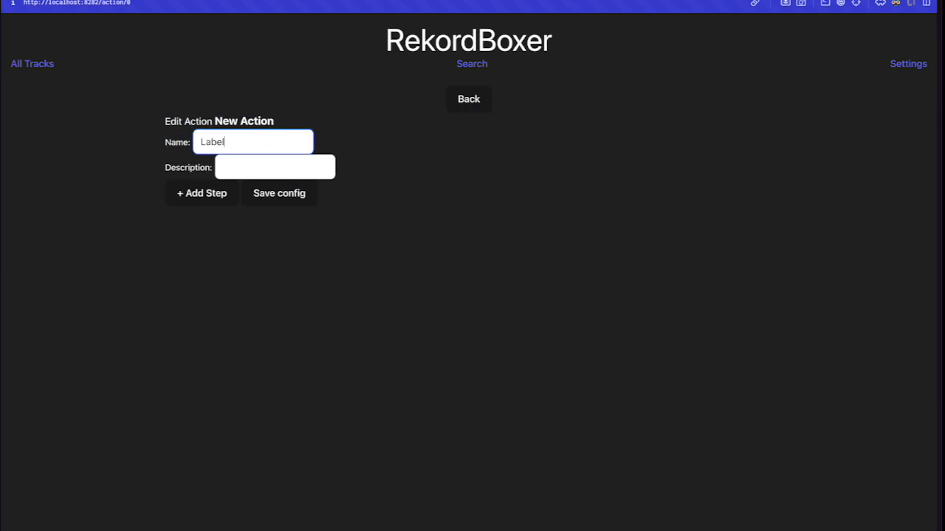
pyautogui.write(' Drop')
pyautogui.press('BackSpace')
pyautogui.press('BackSpace')
pyautogui.press('BackSpace')
pyautogui.press('BackSpace')
pyautogui.press('BackSpace')
pyautogui.press('BackSpace')
pyautogui.press('BackSpace')
pyautogui.press('BackSpace')
pyautogui.press('BackSpace')
pyautogui.press('BackSpace')
pyautogui.write('Drop and PreDrop')
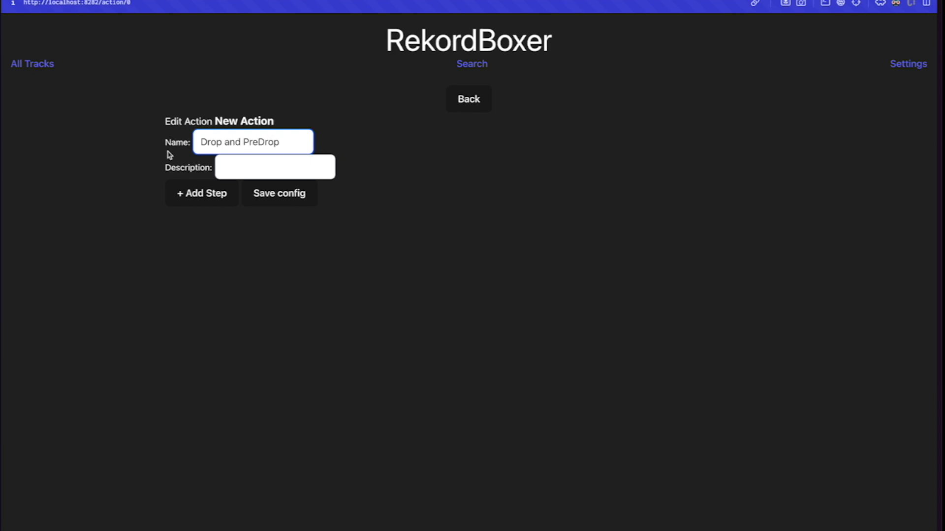
pyautogui.click(491, 150)
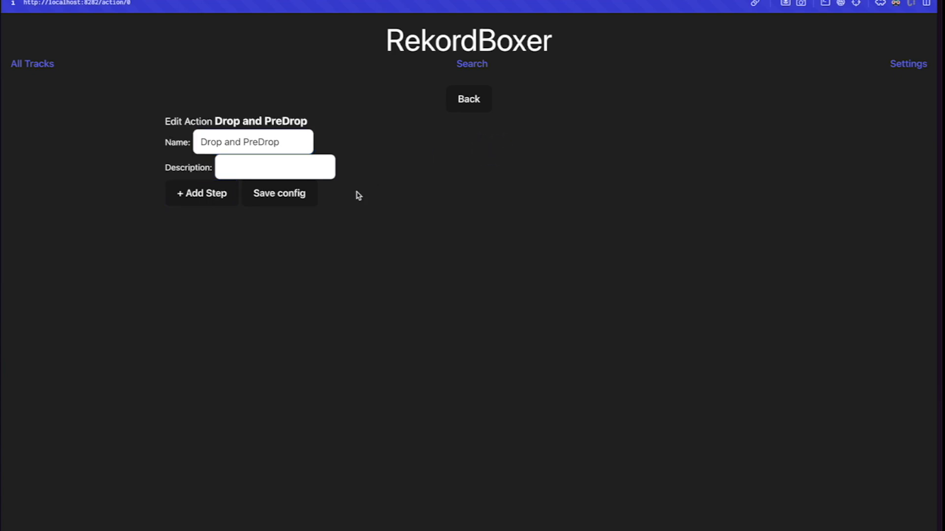
# Add a first step of type Change Cue targeting cue D.
pyautogui.click(204, 197)
pyautogui.click(168, 189)
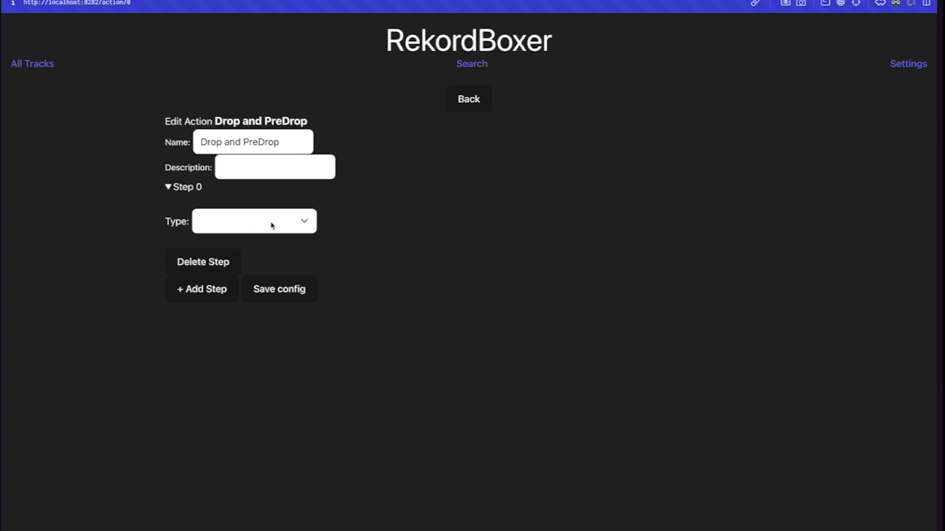
pyautogui.click(301, 223)
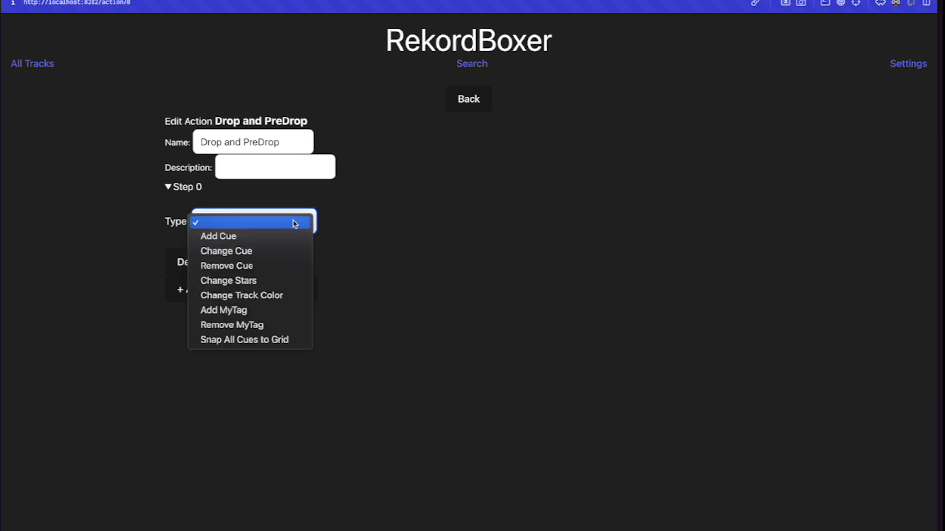
pyautogui.click(270, 252)
pyautogui.click(230, 262)
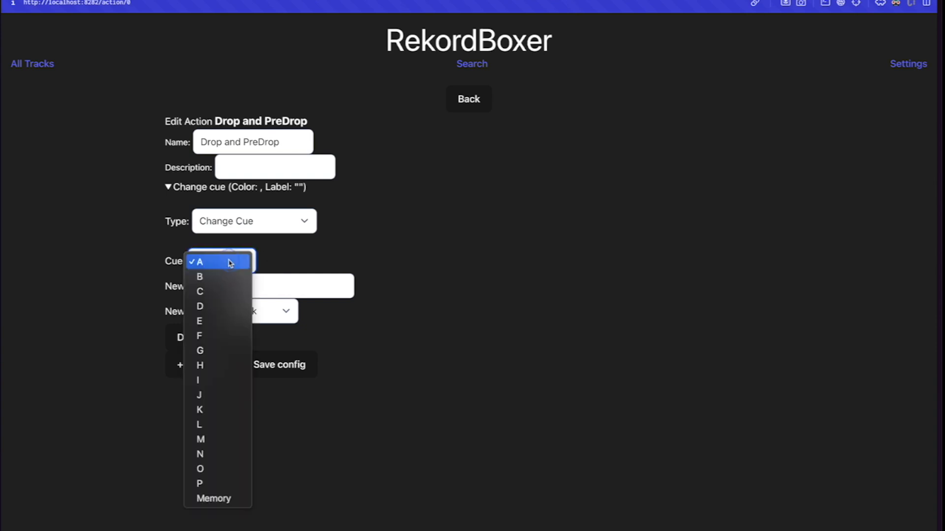
pyautogui.click(207, 306)
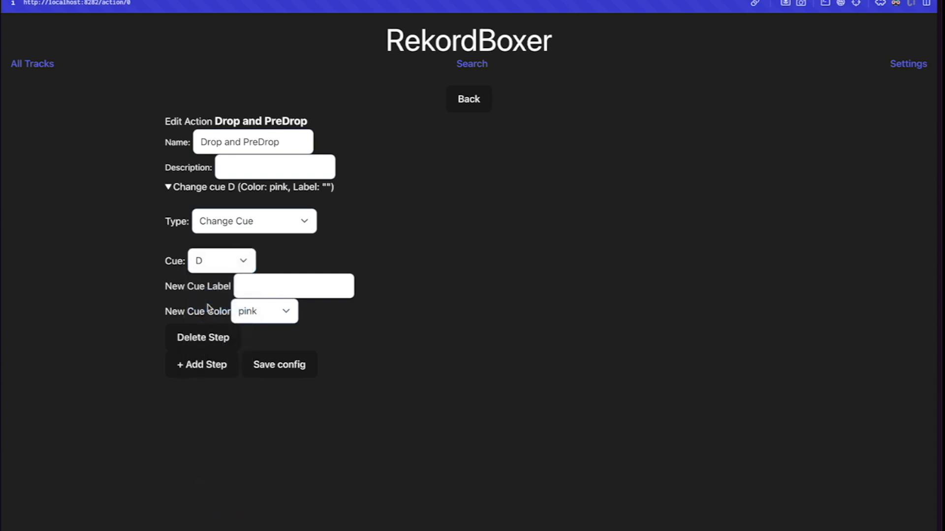
# Set the step's new cue colour to blue and its new cue label to Drop.
pyautogui.click(272, 313)
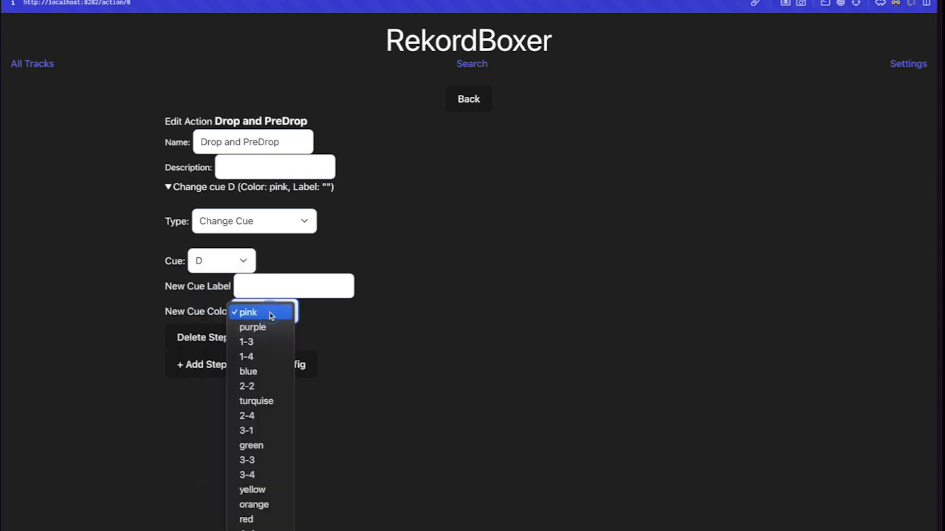
pyautogui.click(260, 371)
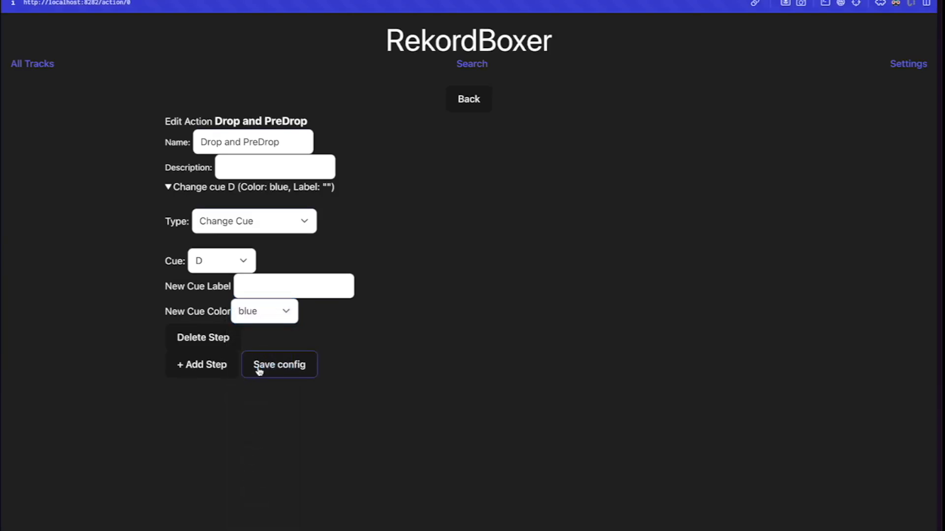
pyautogui.click(284, 287)
pyautogui.write('Drop')
pyautogui.click(494, 277)
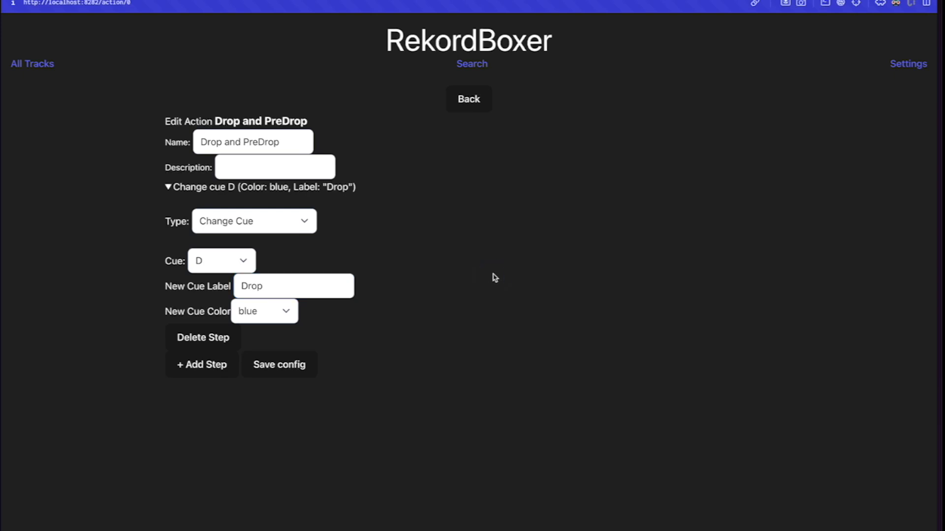
# Add a second step of type Add Cue with the new cue type C.
pyautogui.click(208, 367)
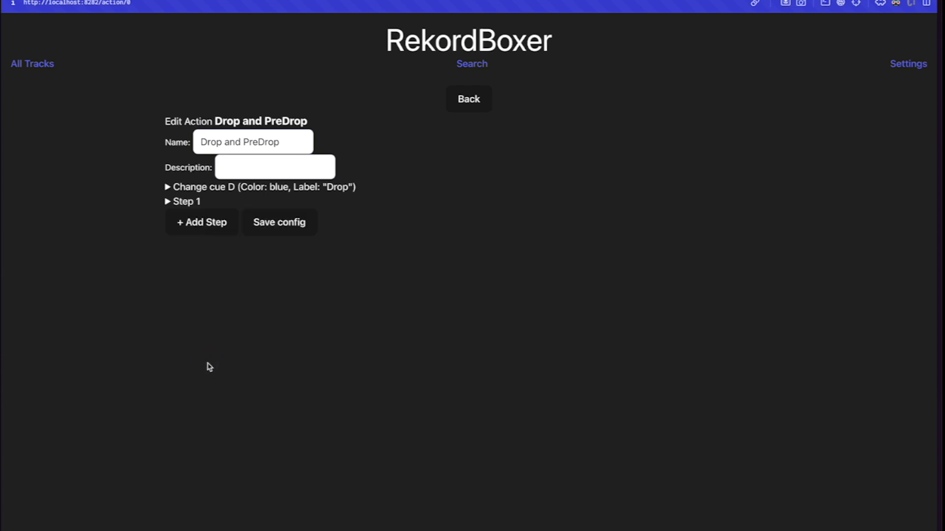
pyautogui.click(167, 201)
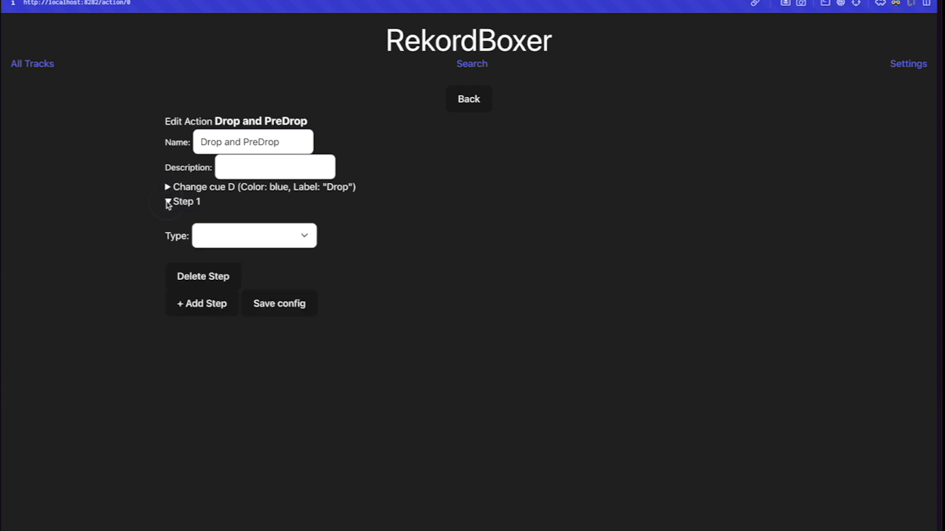
pyautogui.click(229, 240)
pyautogui.click(251, 254)
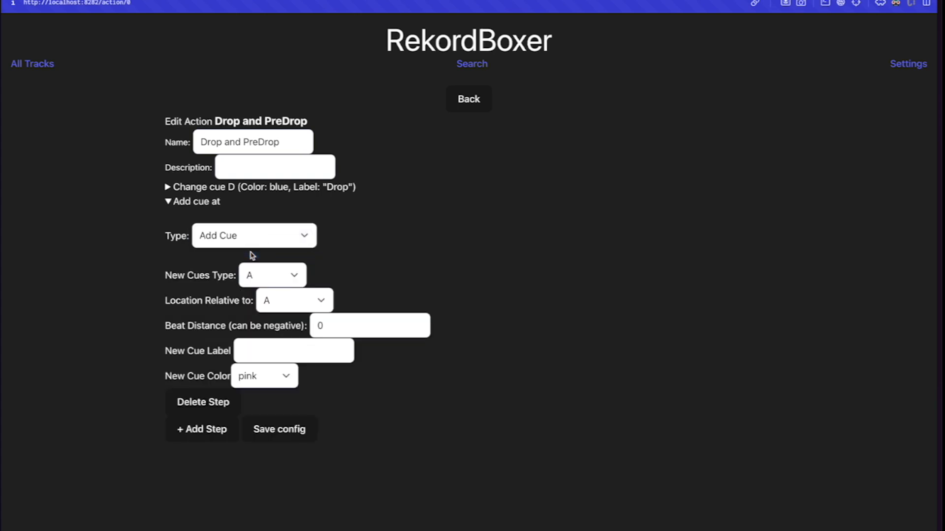
pyautogui.click(277, 275)
pyautogui.click(269, 308)
# Position the new cue relative to cue D with a beat distance of -64.
pyautogui.click(289, 304)
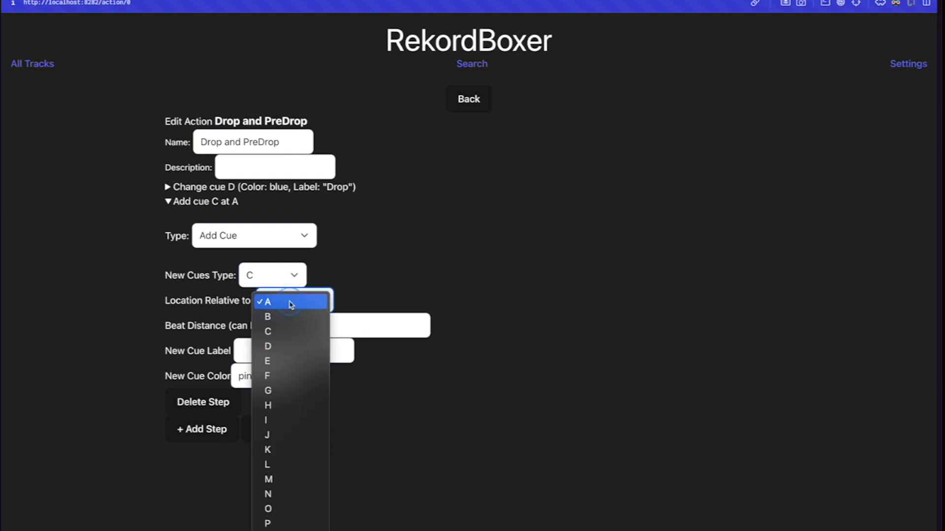
pyautogui.click(277, 346)
pyautogui.click(338, 326)
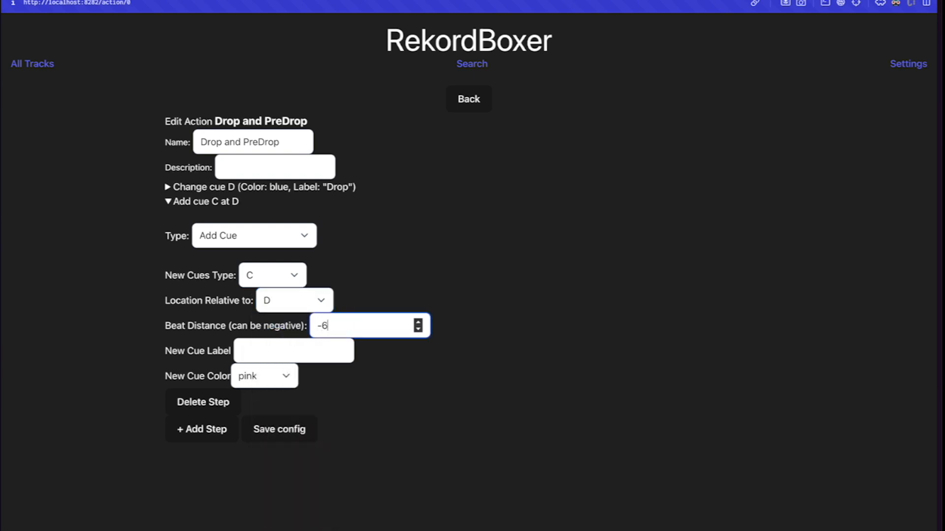
pyautogui.click(487, 265)
# Label the new cue PreDrop, set its colour to orange, and save the configuration.
pyautogui.click(268, 353)
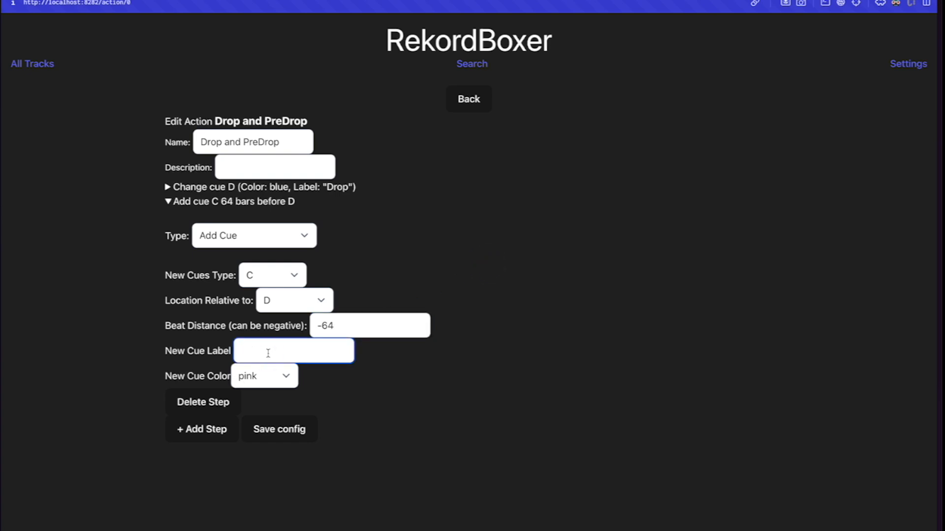
pyautogui.write('PreDrop')
pyautogui.click(262, 381)
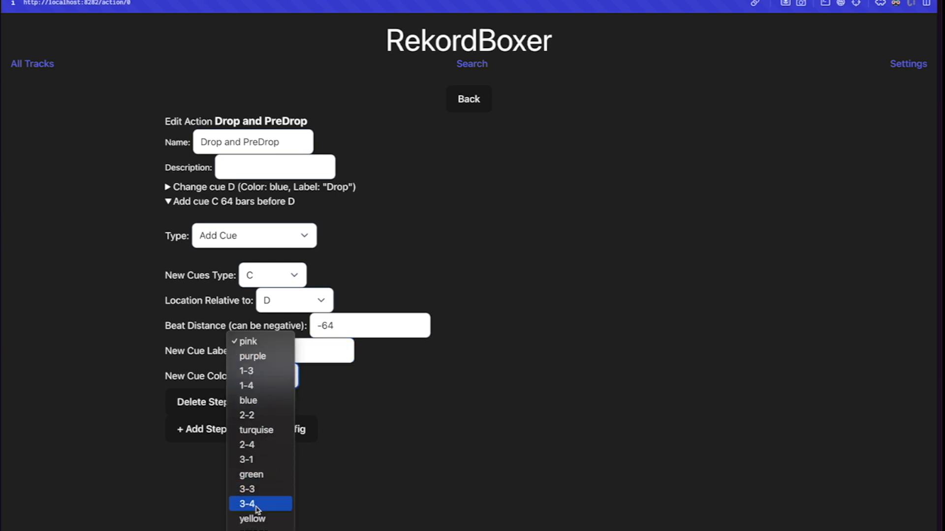
pyautogui.click(260, 527)
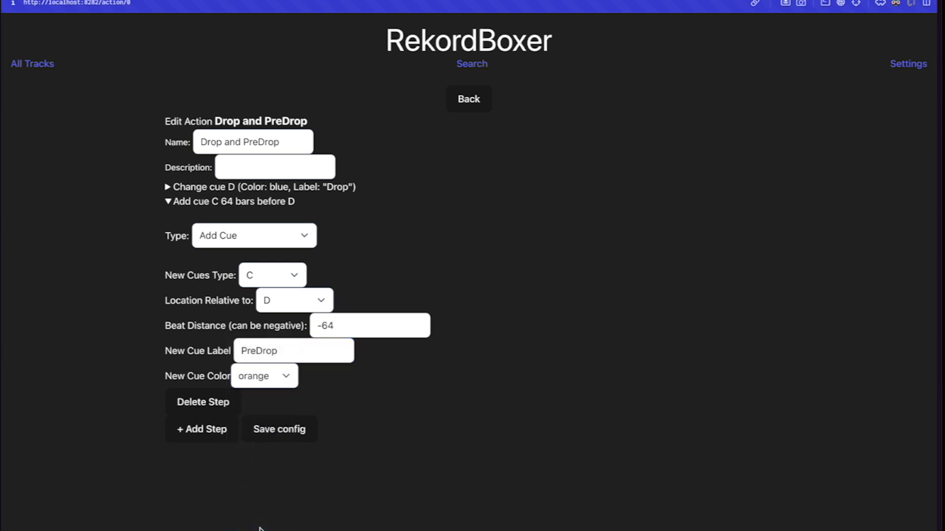
pyautogui.click(288, 439)
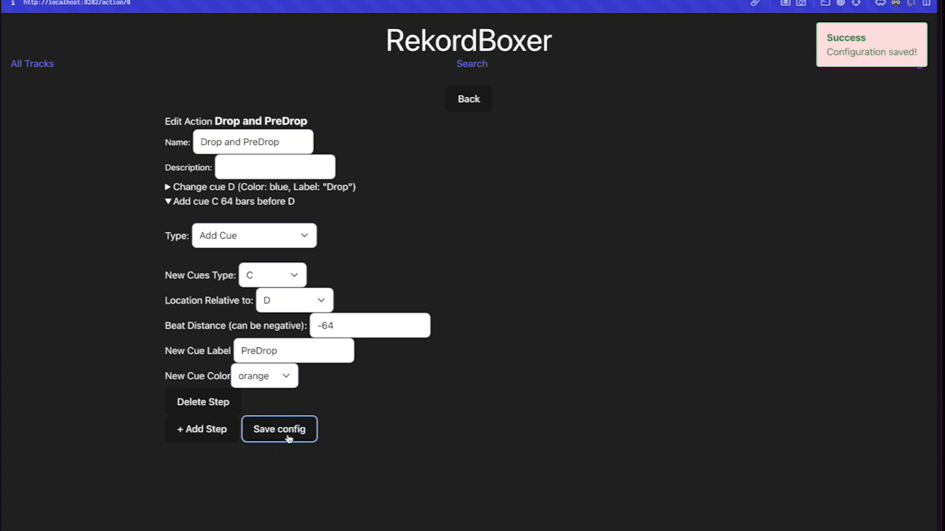
# Return to the All Tracks view listing the selected tracks.
pyautogui.click(44, 68)
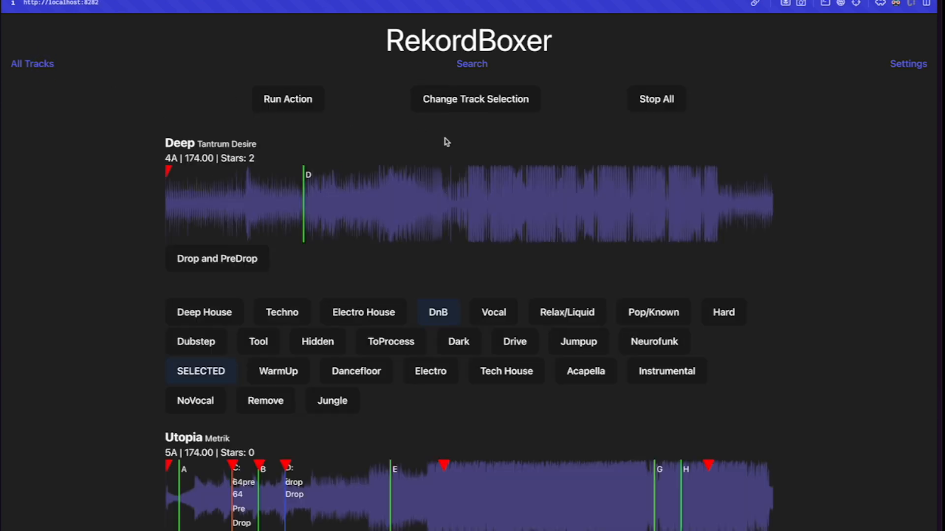
pyautogui.click(460, 105)
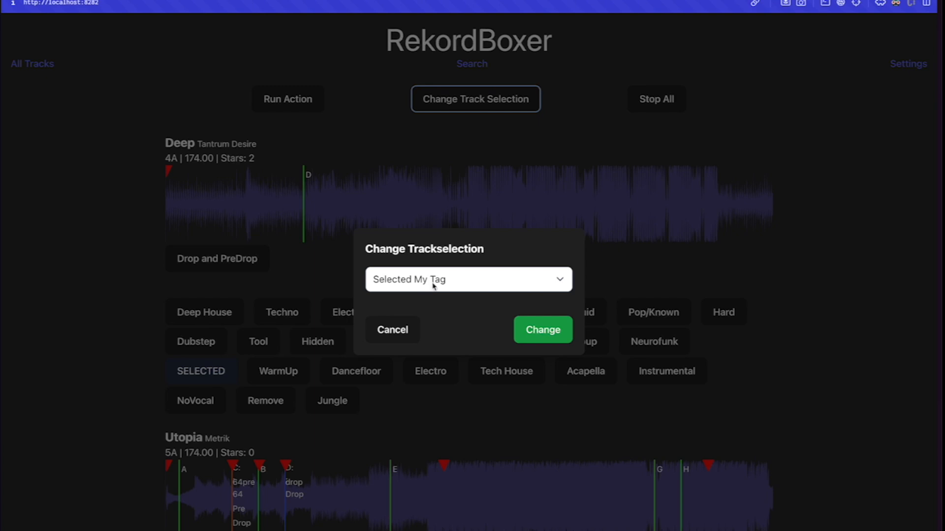
pyautogui.click(500, 154)
pyautogui.click(796, 164)
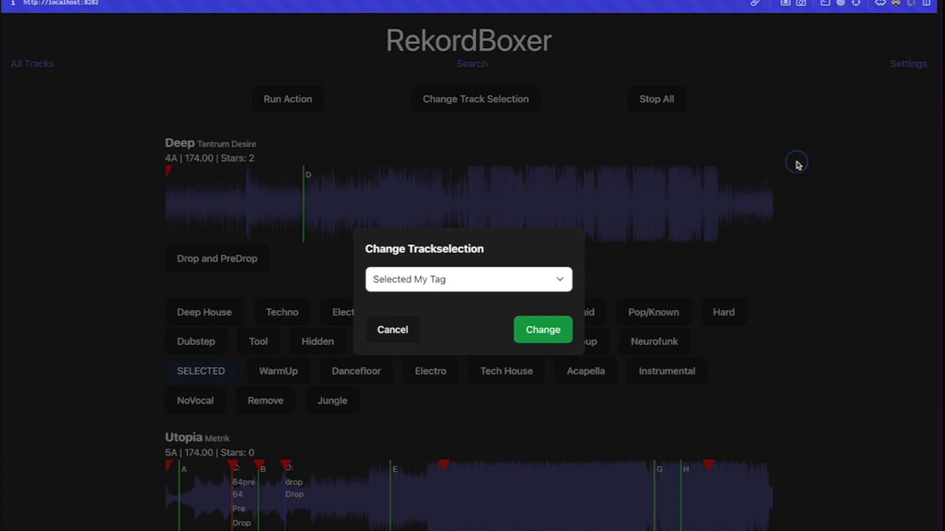
pyautogui.click(392, 331)
pyautogui.click(205, 376)
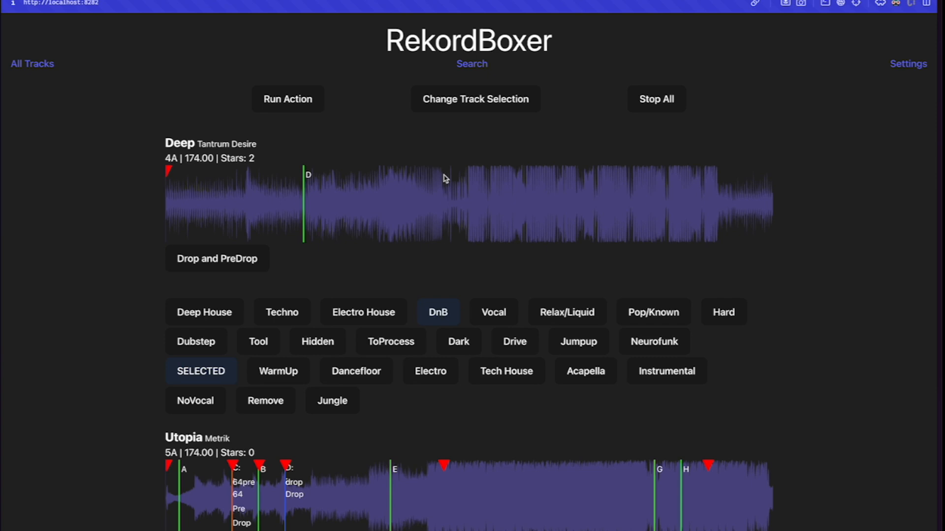
pyautogui.scroll(-1, 445, 179)
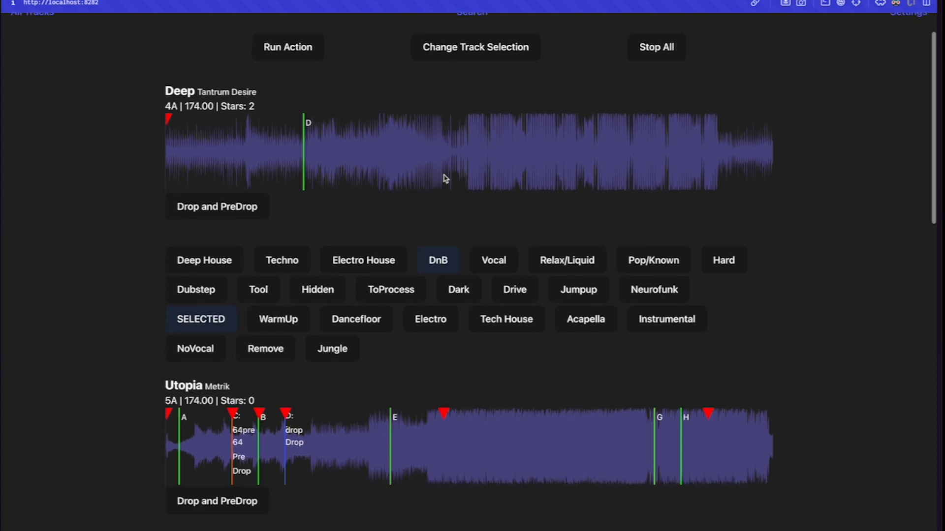
pyautogui.scroll(1, 446, 179)
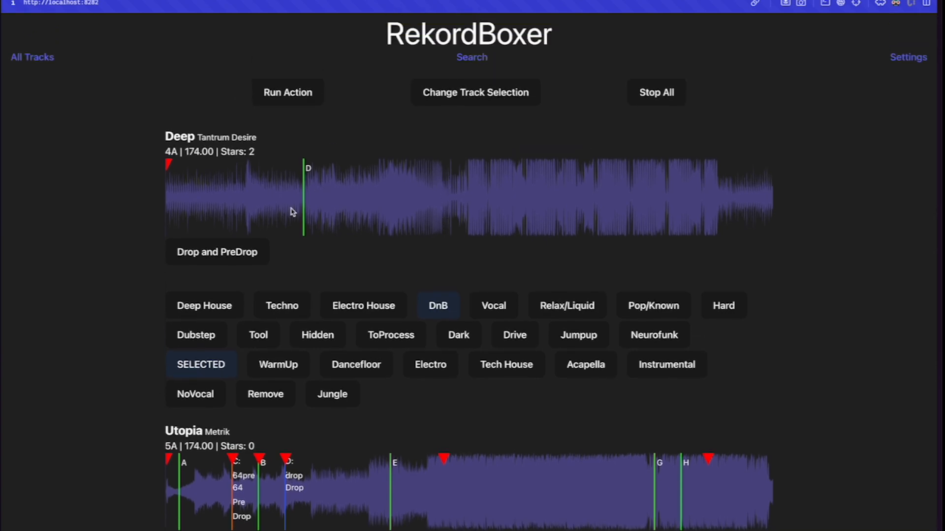
# Run the Drop and PreDrop action on the Deep track and accept the change.
pyautogui.click(210, 257)
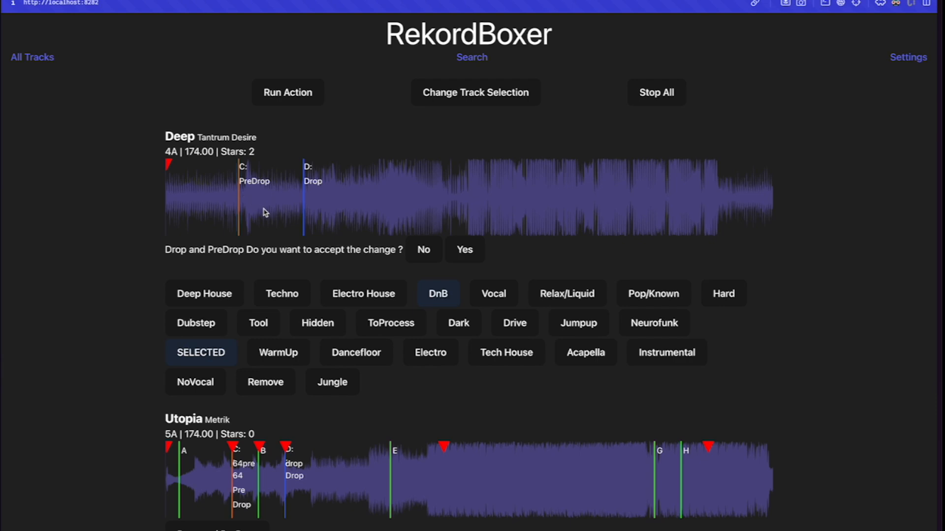
pyautogui.click(463, 250)
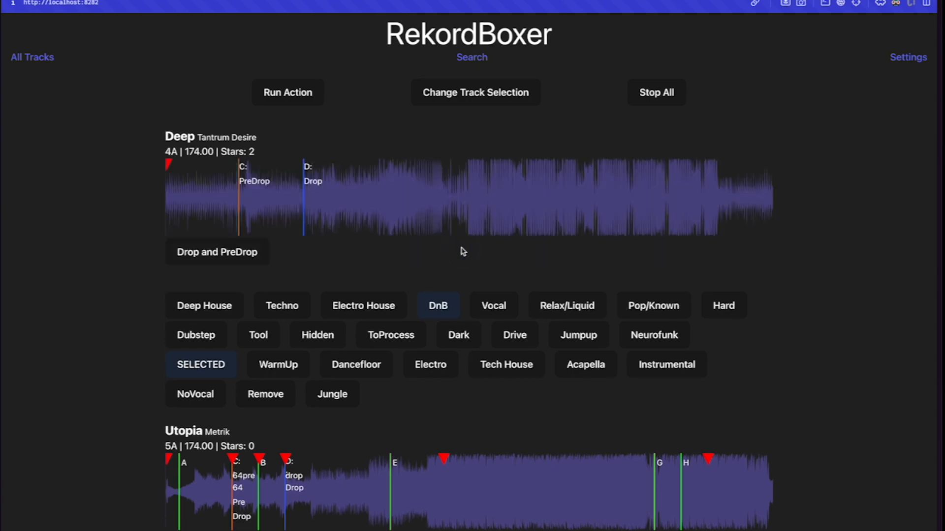
pyautogui.click(274, 99)
pyautogui.click(416, 288)
pyautogui.click(421, 301)
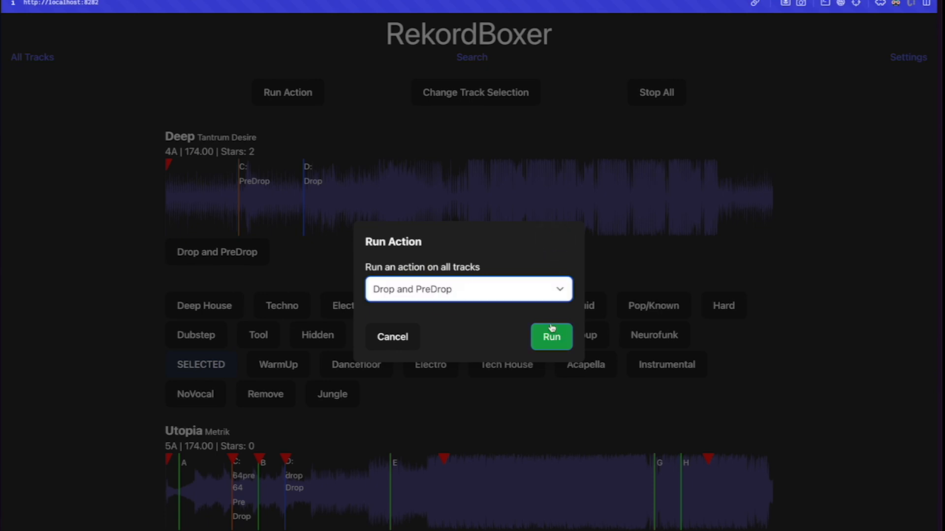
pyautogui.click(418, 342)
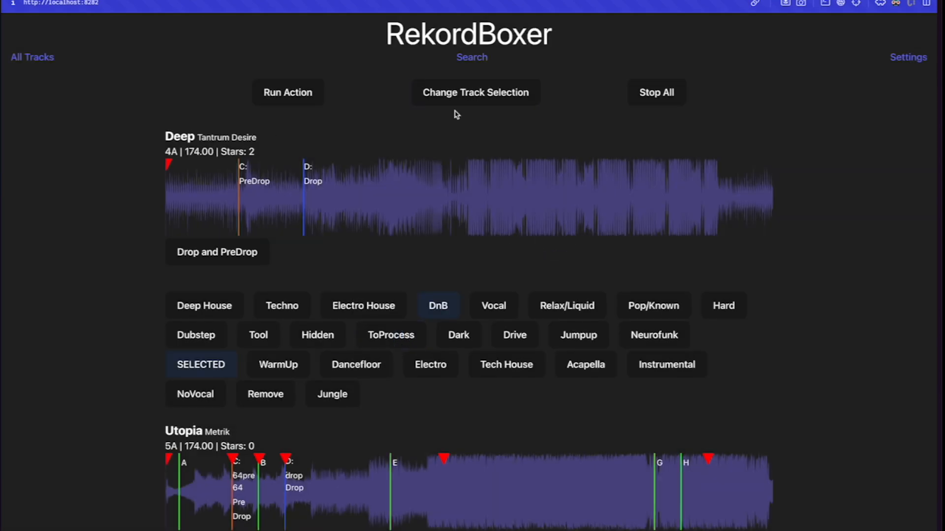
pyautogui.click(515, 94)
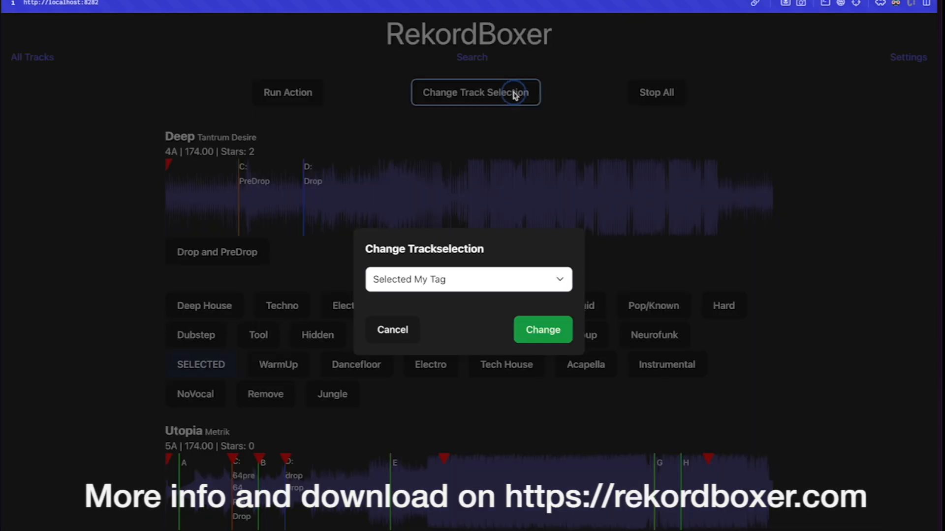
pyautogui.click(437, 285)
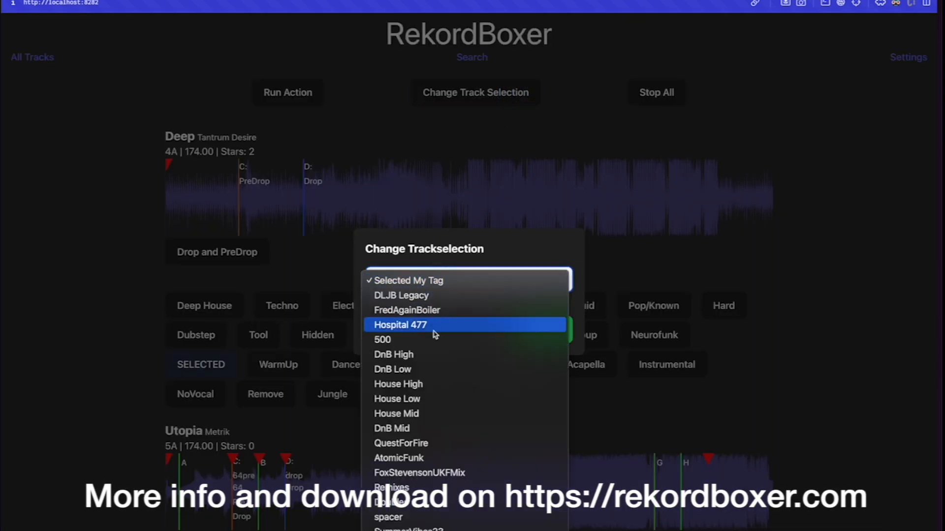
pyautogui.click(608, 176)
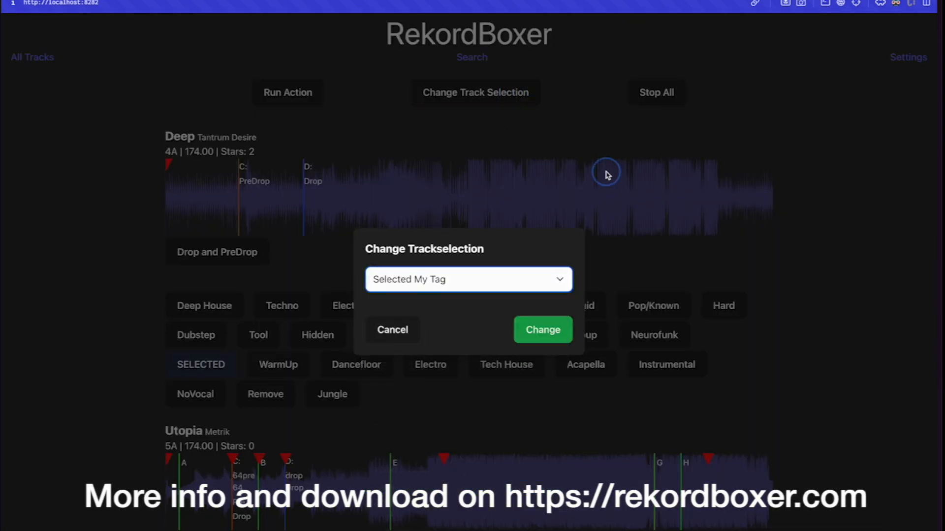
pyautogui.click(393, 331)
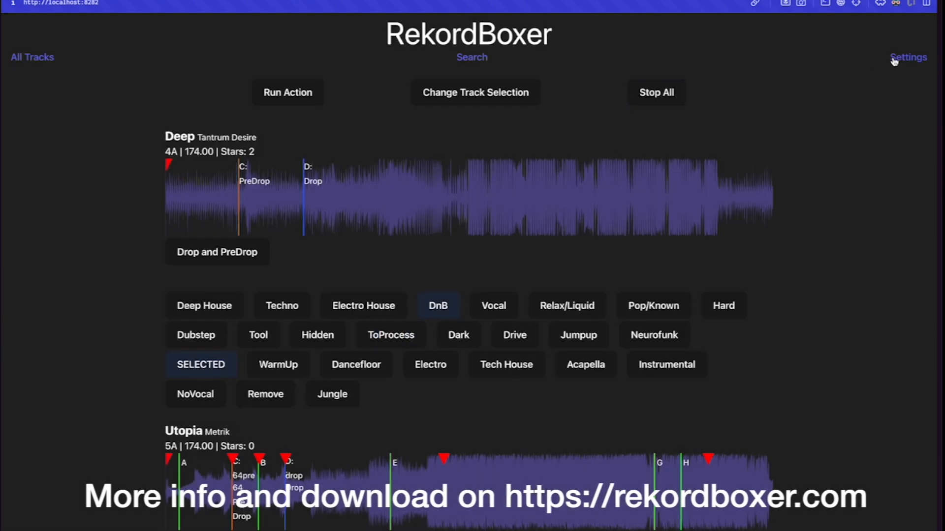
# Open the Settings page showing the saved actions.
pyautogui.click(914, 59)
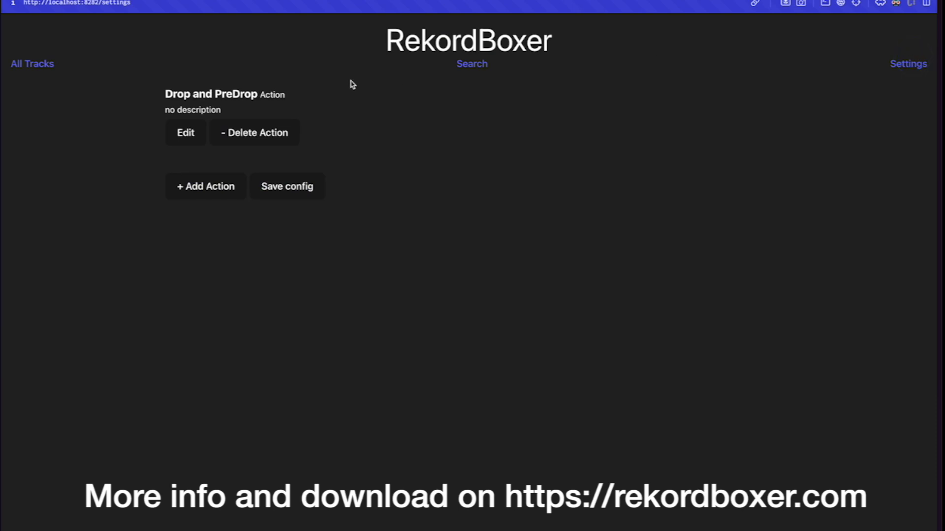